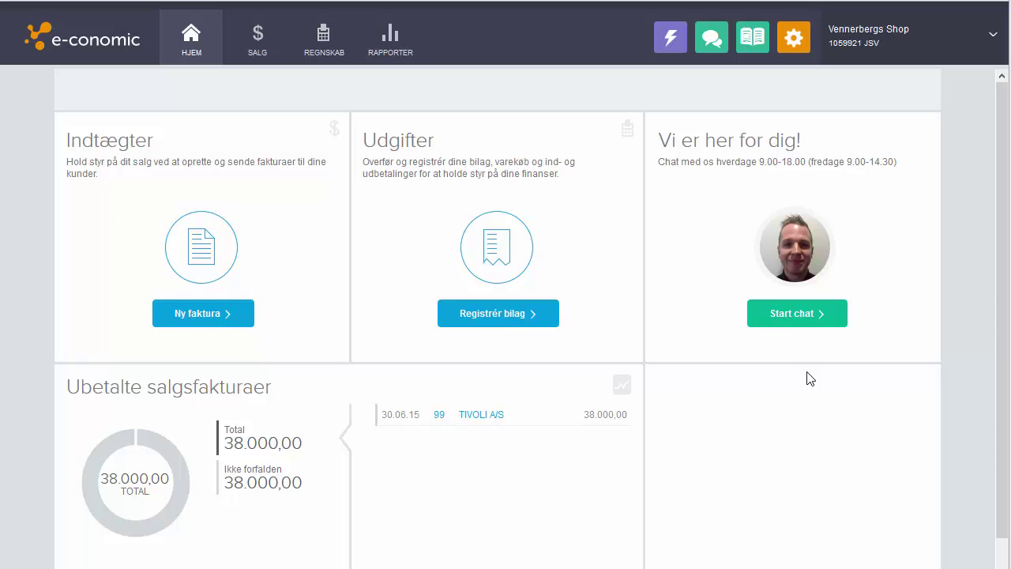
- Open the customer setup (Kundeopsætning), review the gross-price option "Indtast bruttopriser på tilbud/ordre/faktura", and confirm the settings
click(243, 50)
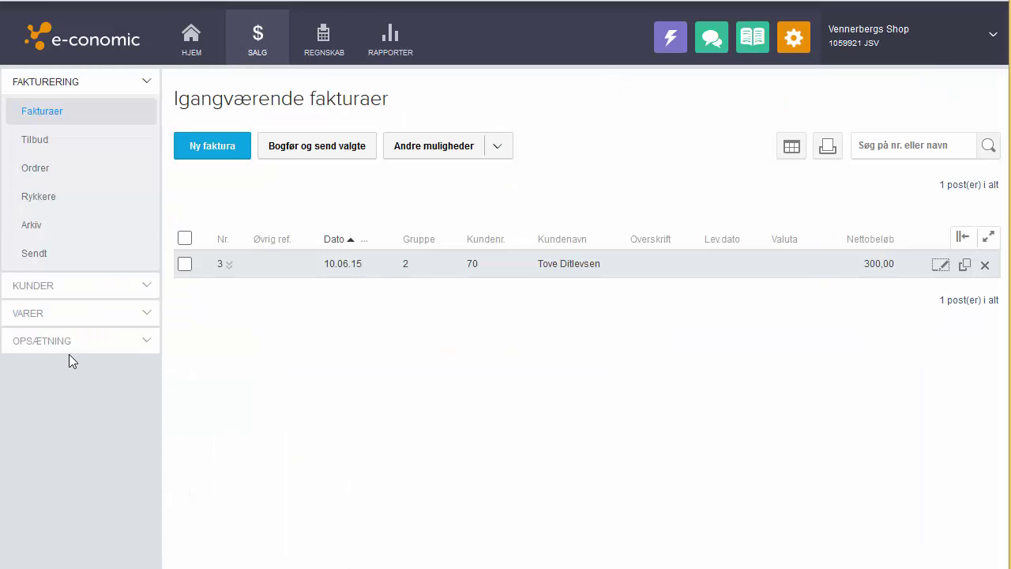
click(70, 355)
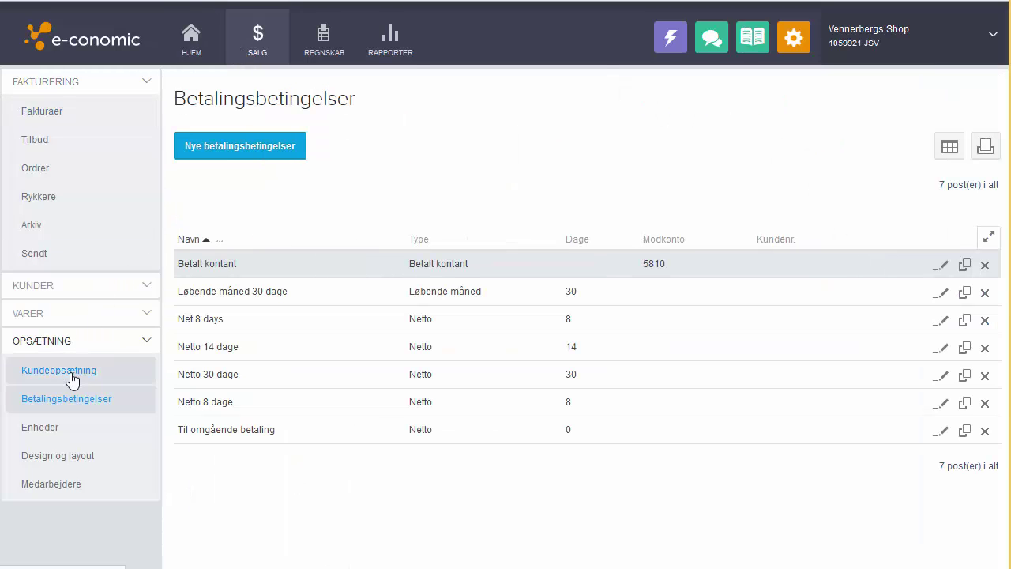
click(72, 377)
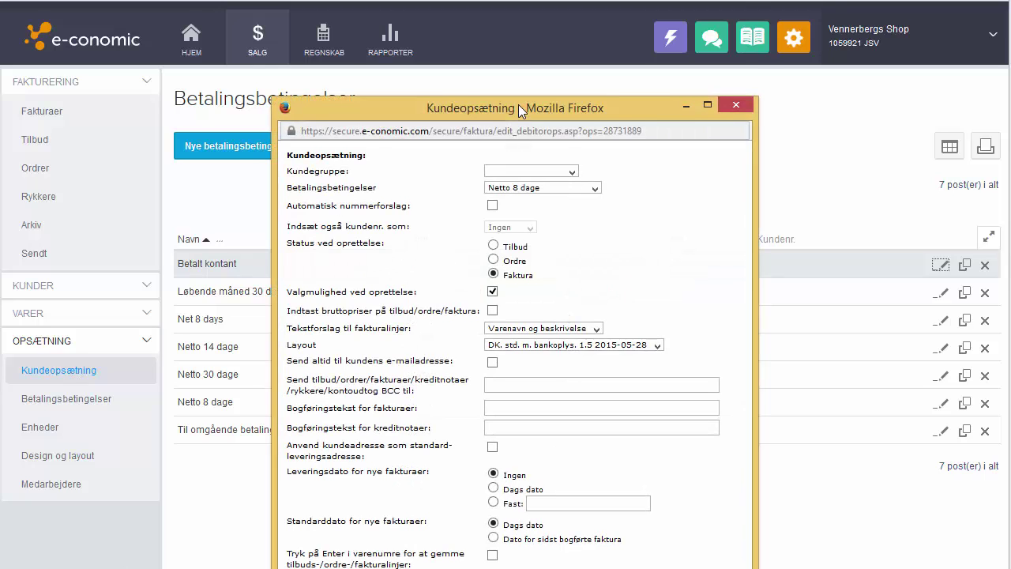
drag(518, 107, 506, 21)
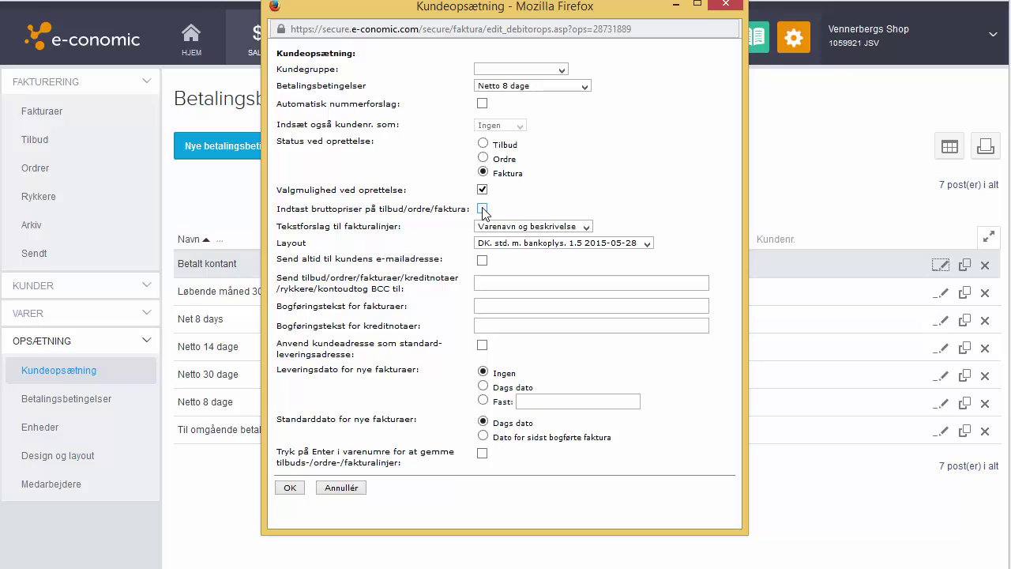
click(298, 487)
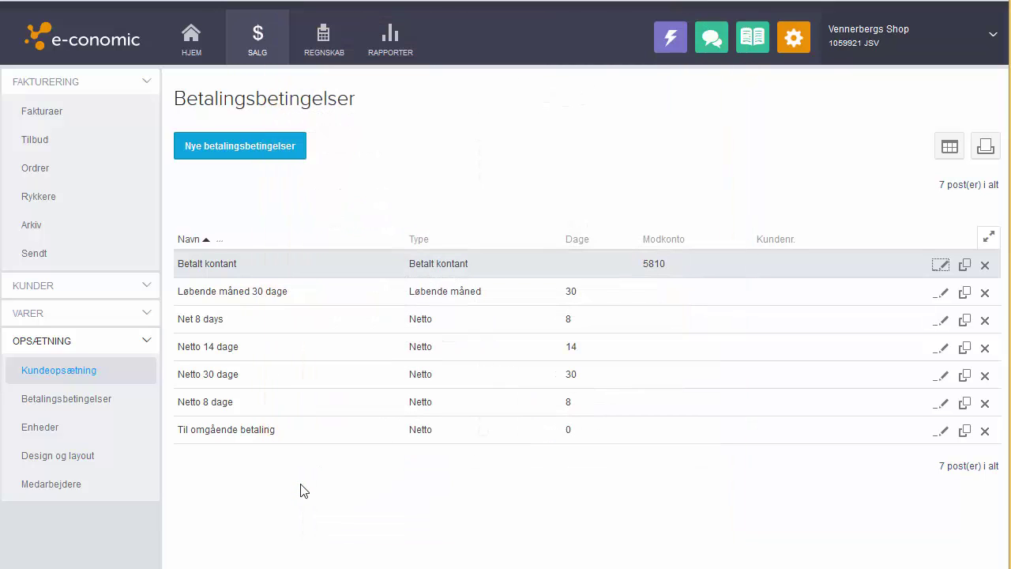
- Open the column settings of the Faktura template in the layout collection "DK. std. m. bankoplys. 1.5 2015-05-28"
click(89, 463)
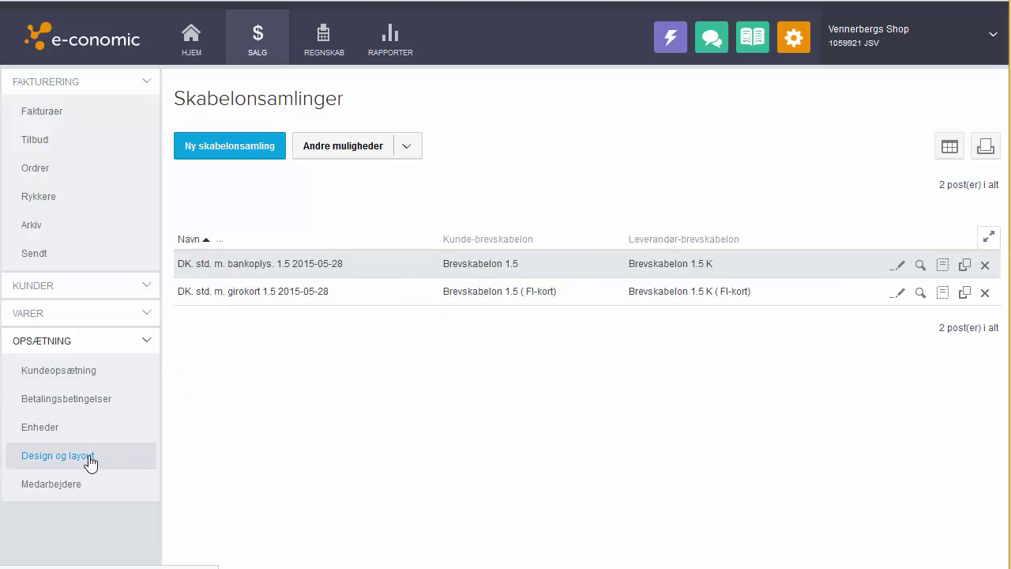
click(943, 267)
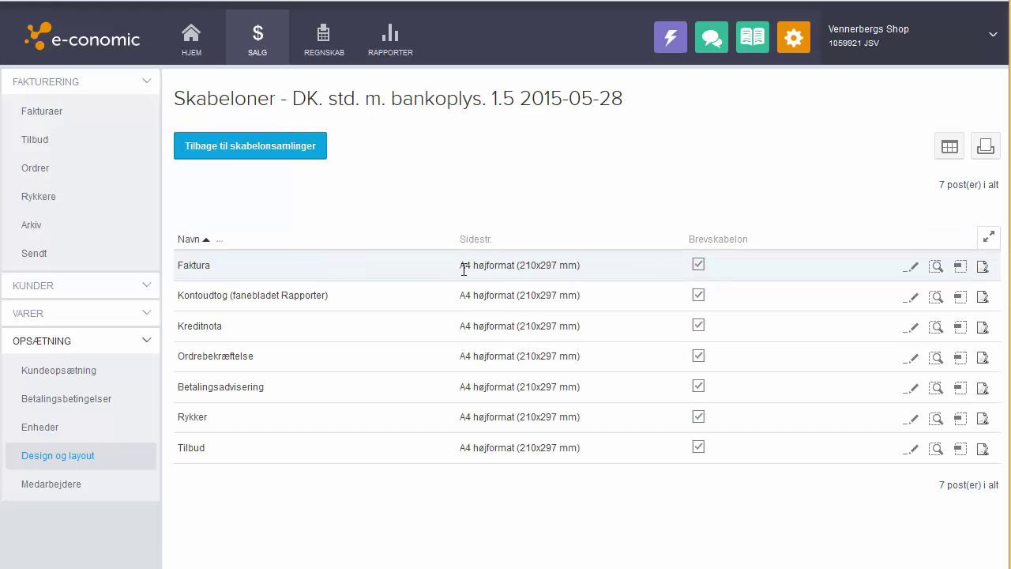
click(982, 268)
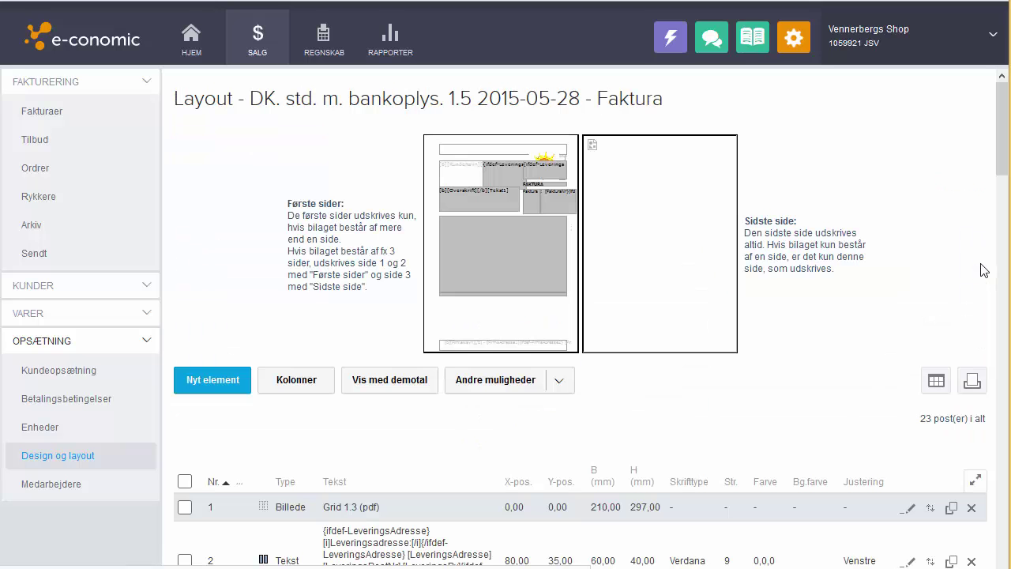
click(312, 384)
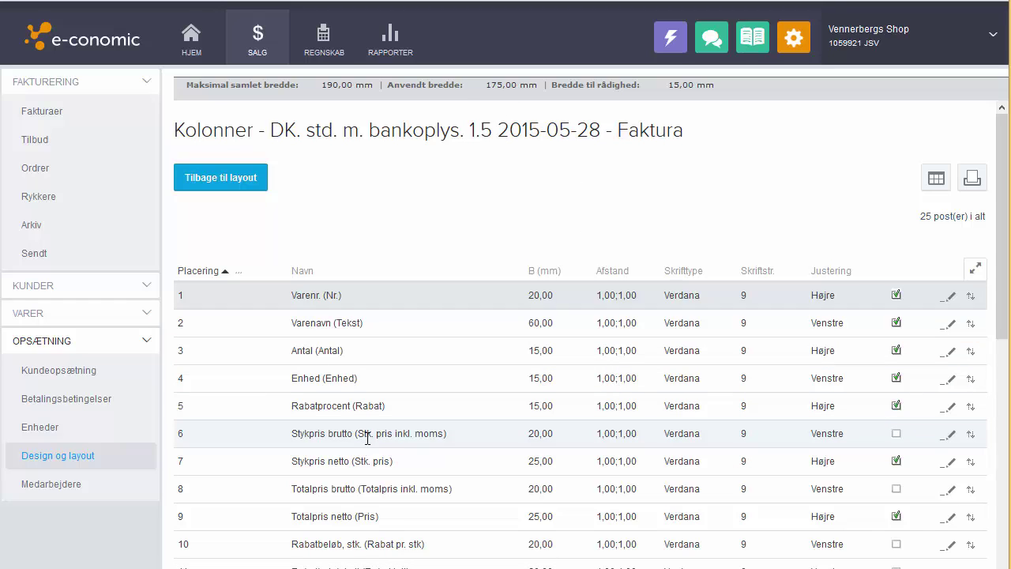
- Show the columns Stykpris brutto and Totalpris brutto on the invoice, and hide Stykpris netto and Totalpris netto
click(896, 435)
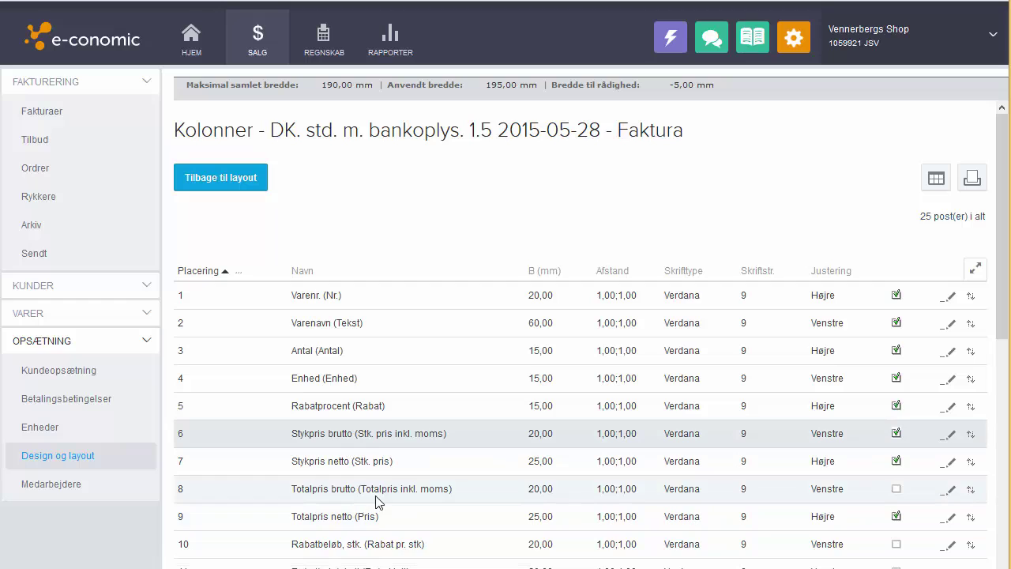
click(896, 490)
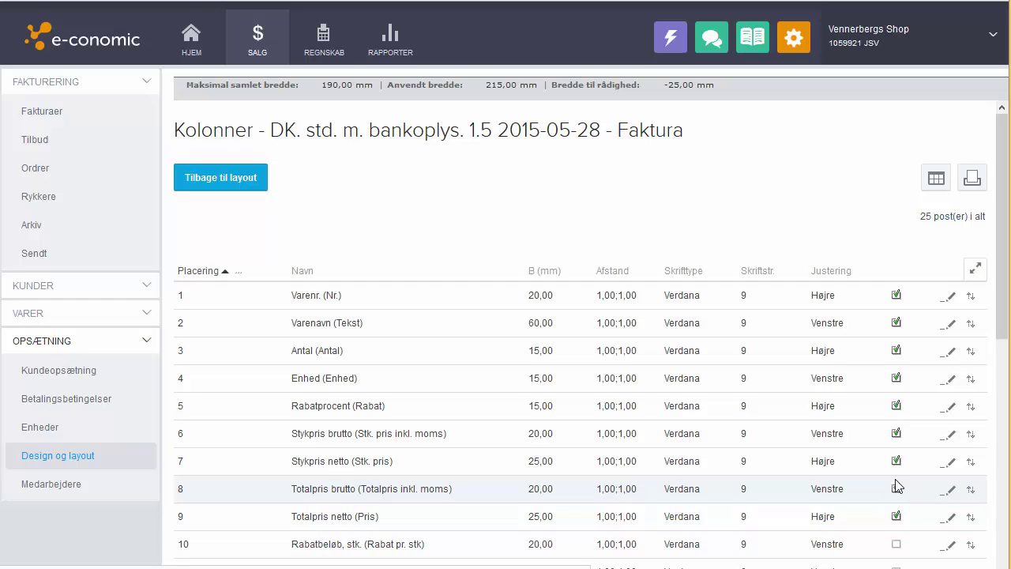
click(897, 463)
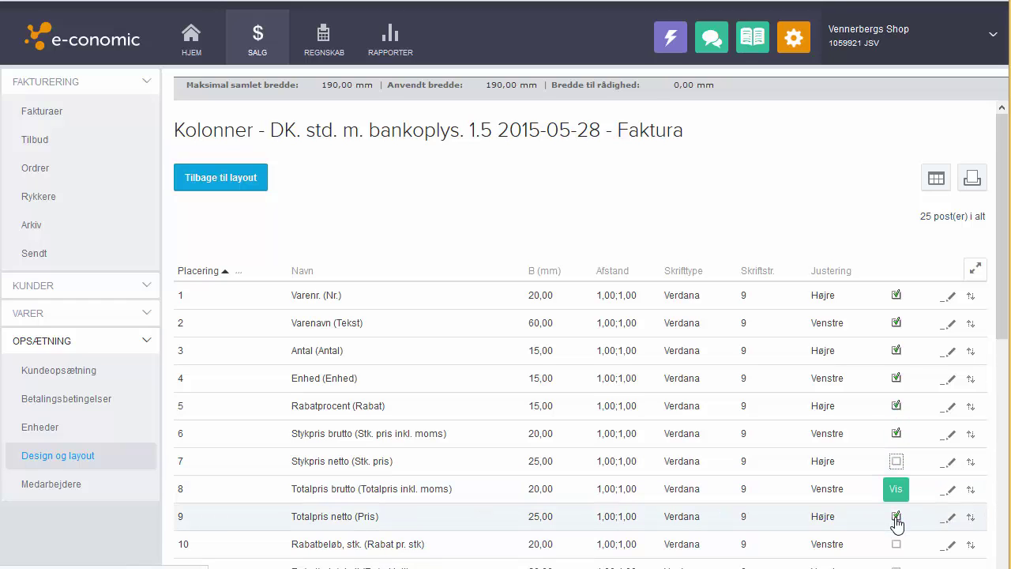
click(897, 518)
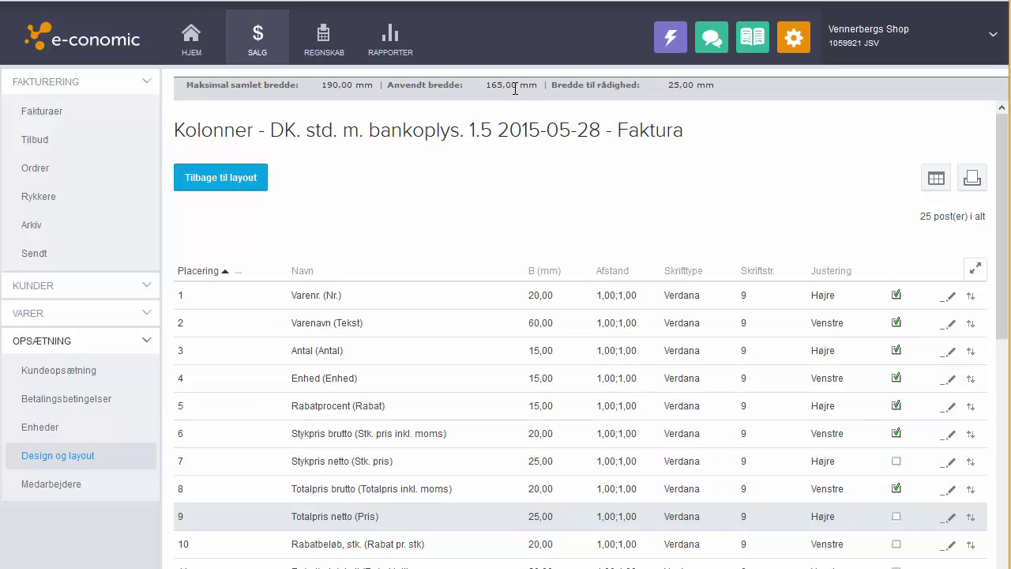
- Set the Stykpris brutto column to 25 mm width, Højre alignment and 2 decimals, and save it
click(951, 435)
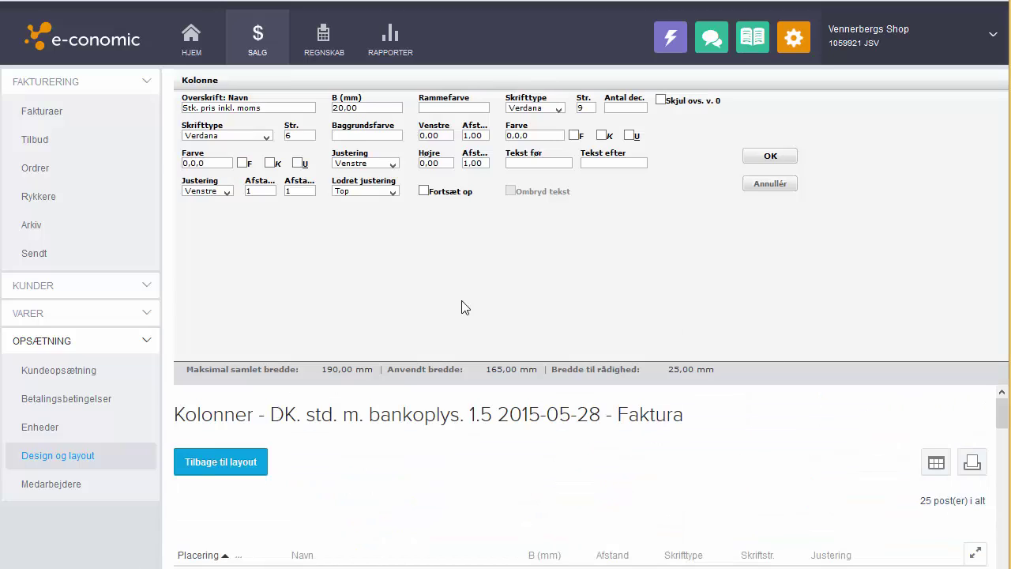
click(290, 103)
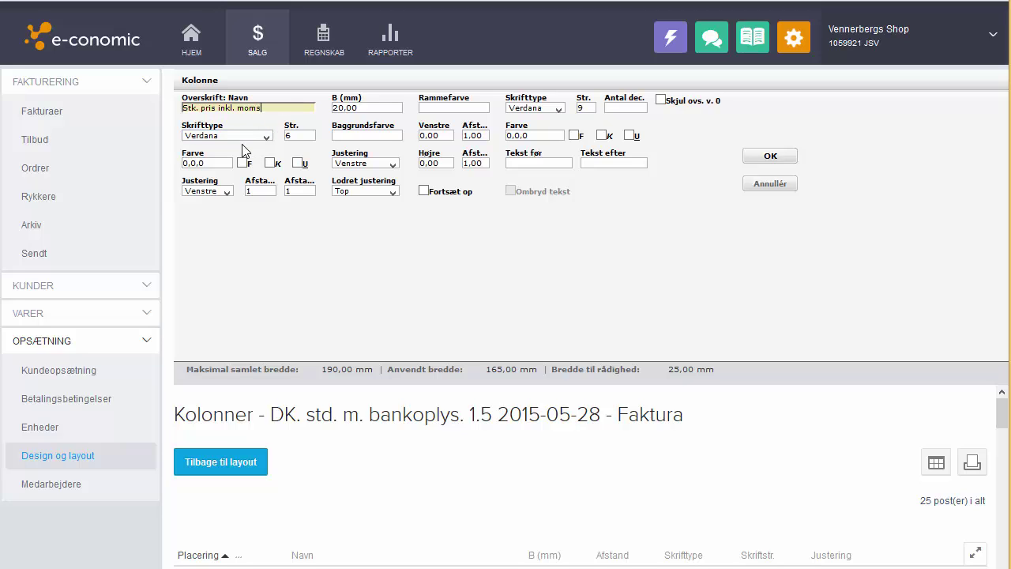
click(290, 137)
click(214, 163)
click(336, 108)
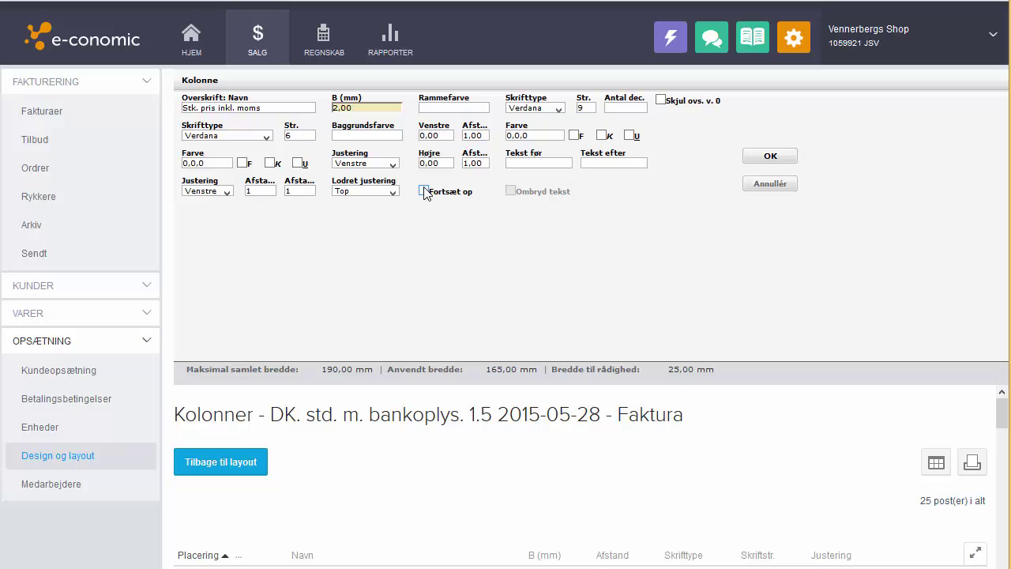
text(5)
click(377, 166)
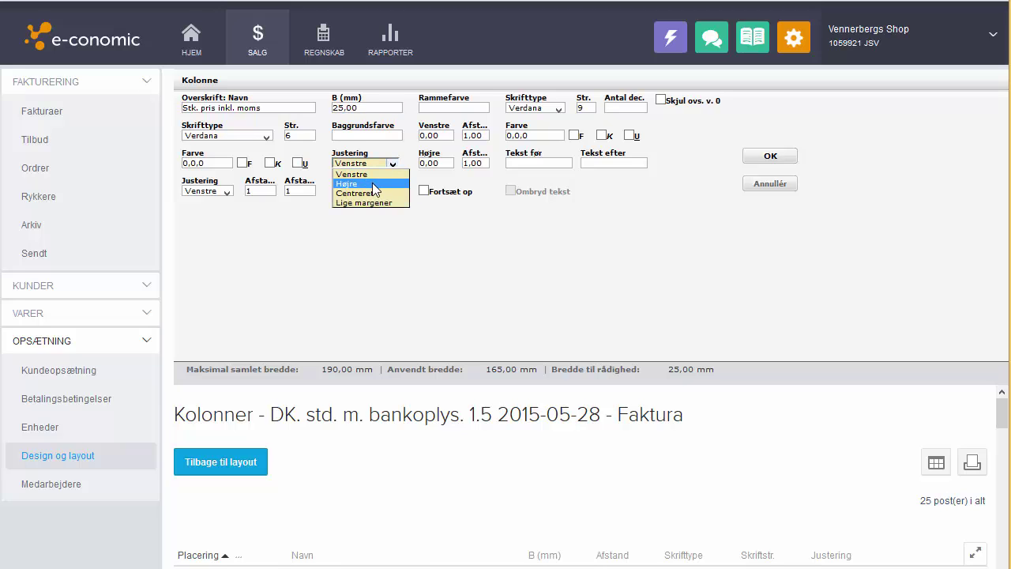
click(374, 184)
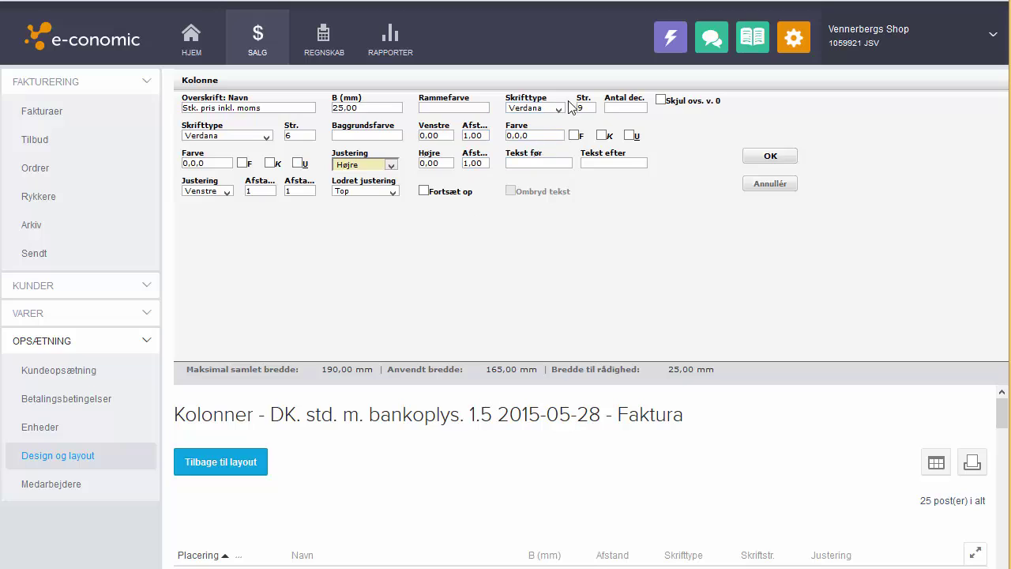
click(586, 161)
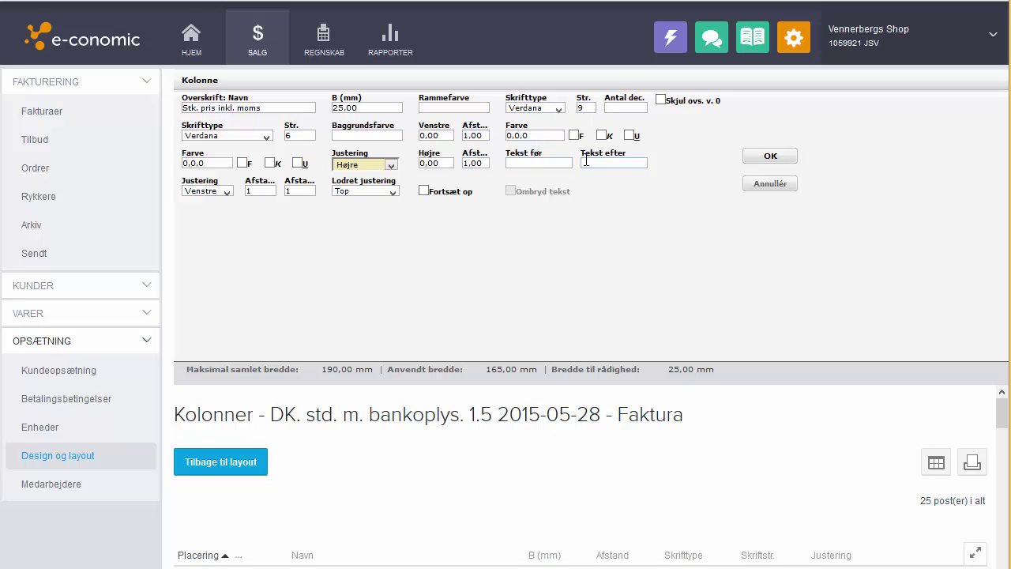
click(619, 109)
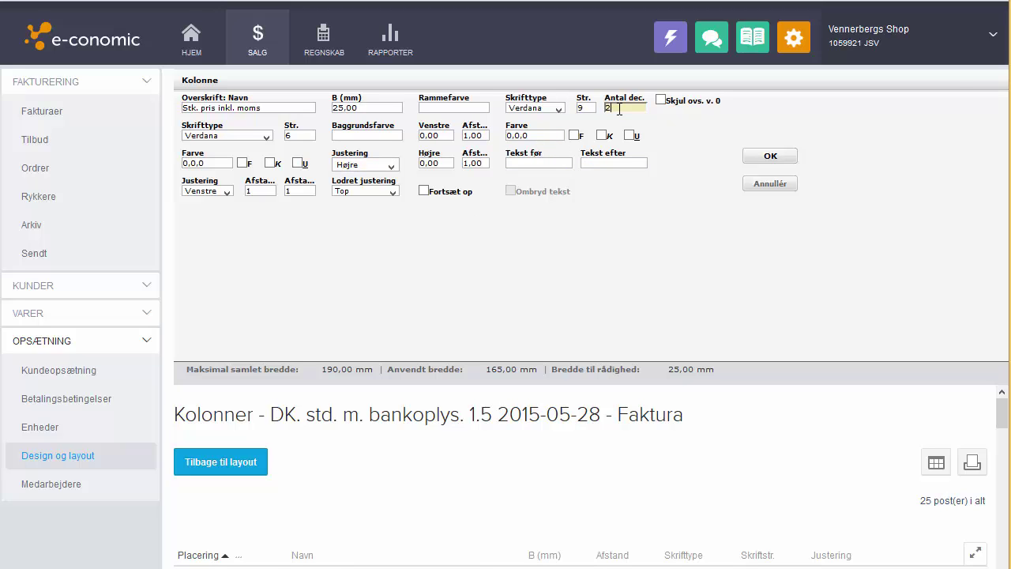
click(786, 159)
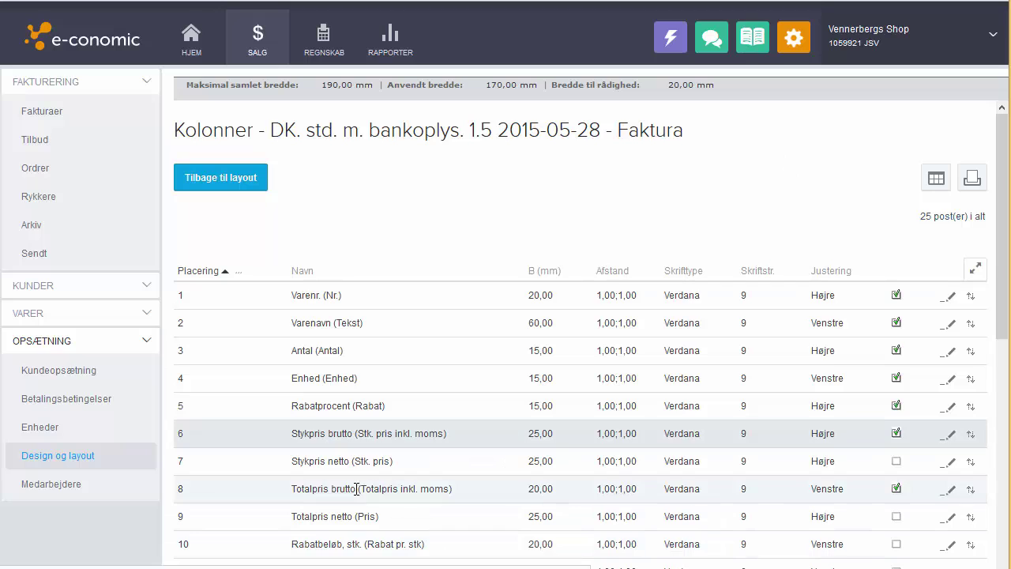
- Set the Totalpris brutto column to 25 mm width, Højre alignment and 2 decimals, and save it
click(950, 489)
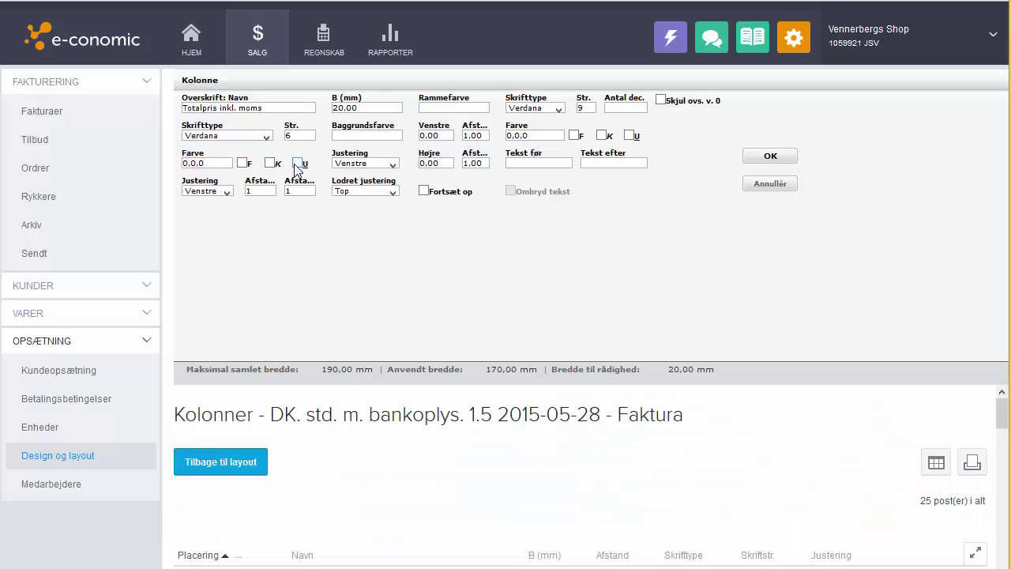
click(349, 109)
text(5)
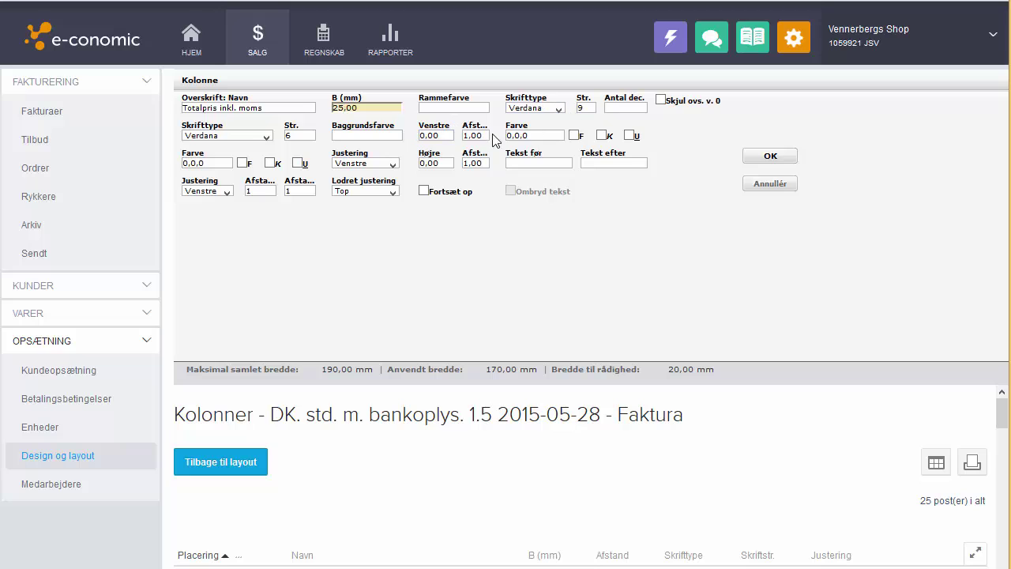
click(365, 164)
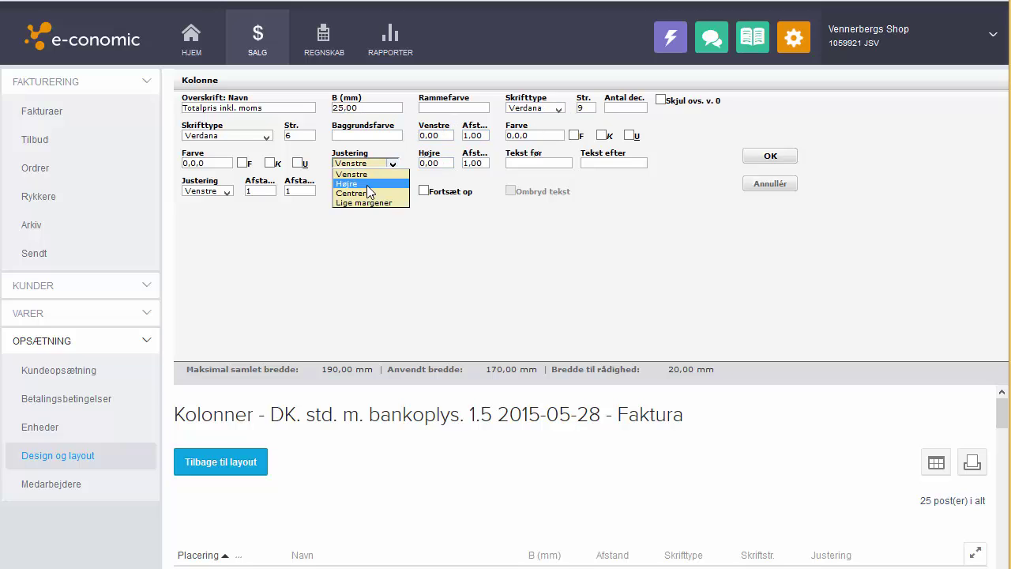
click(366, 184)
click(606, 107)
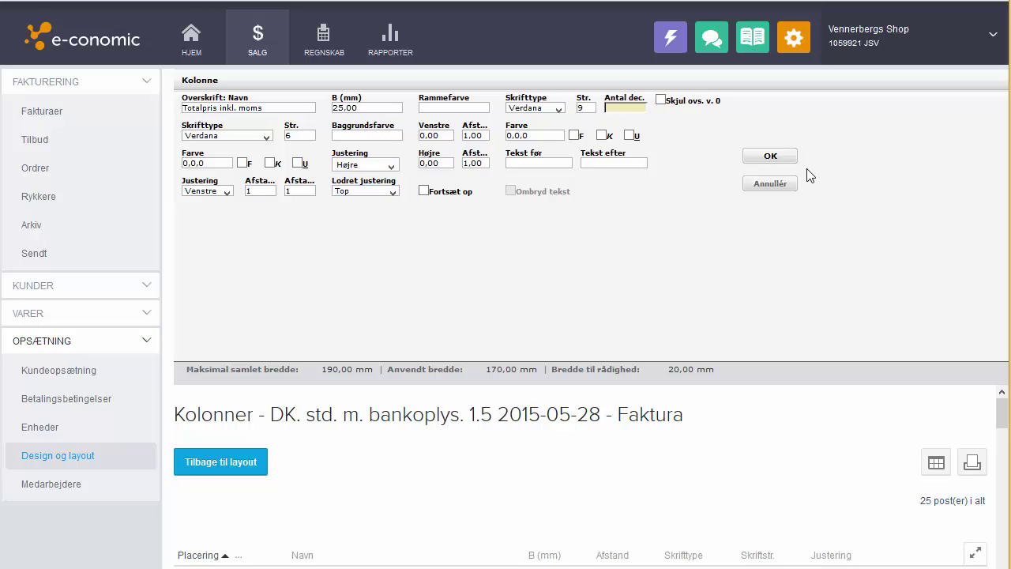
text(2)
click(768, 156)
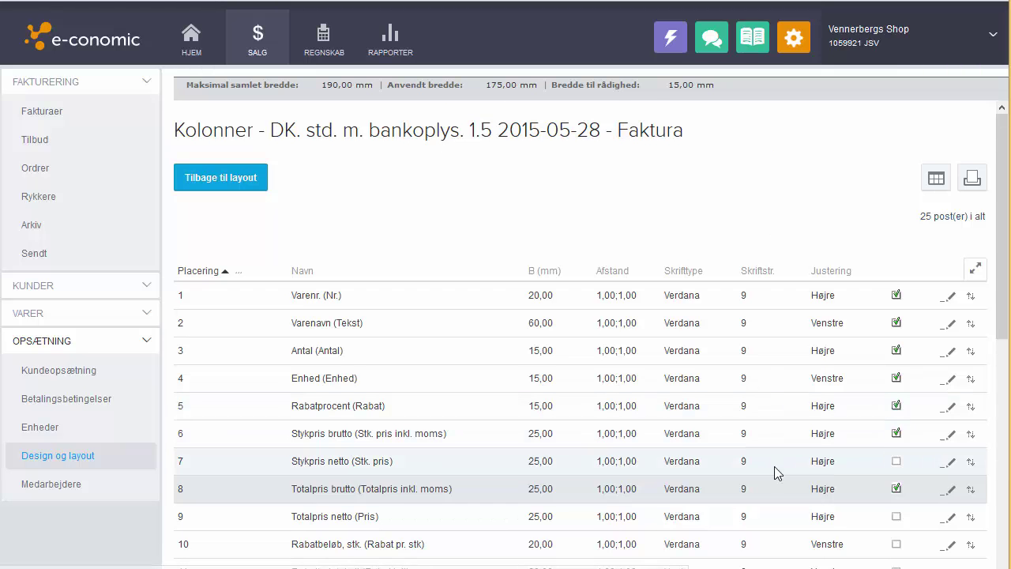
click(774, 485)
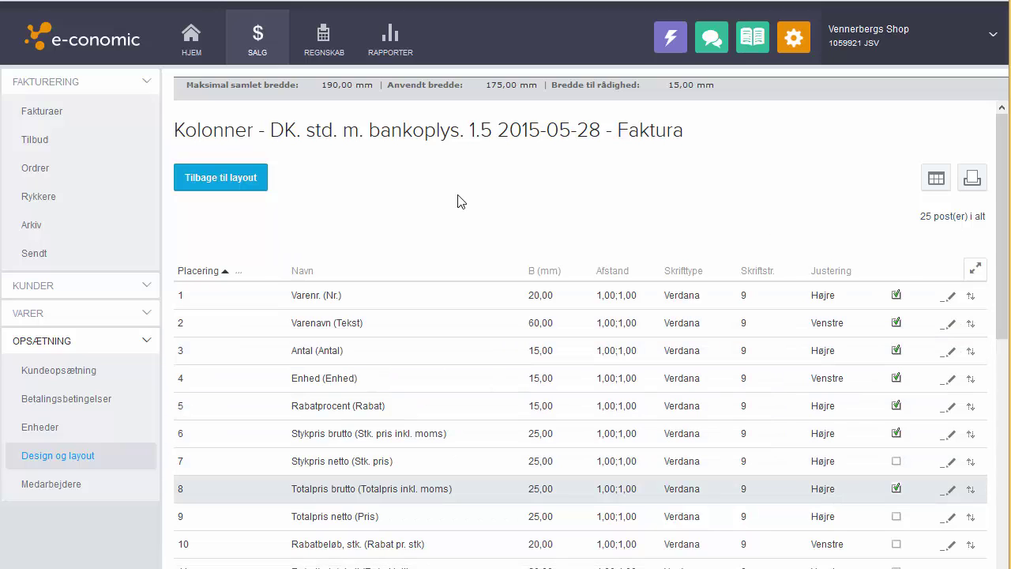
- Open the draft invoice in the list of ongoing invoices and examine its PDF preview for the VAT-inclusive price columns and totals
click(82, 116)
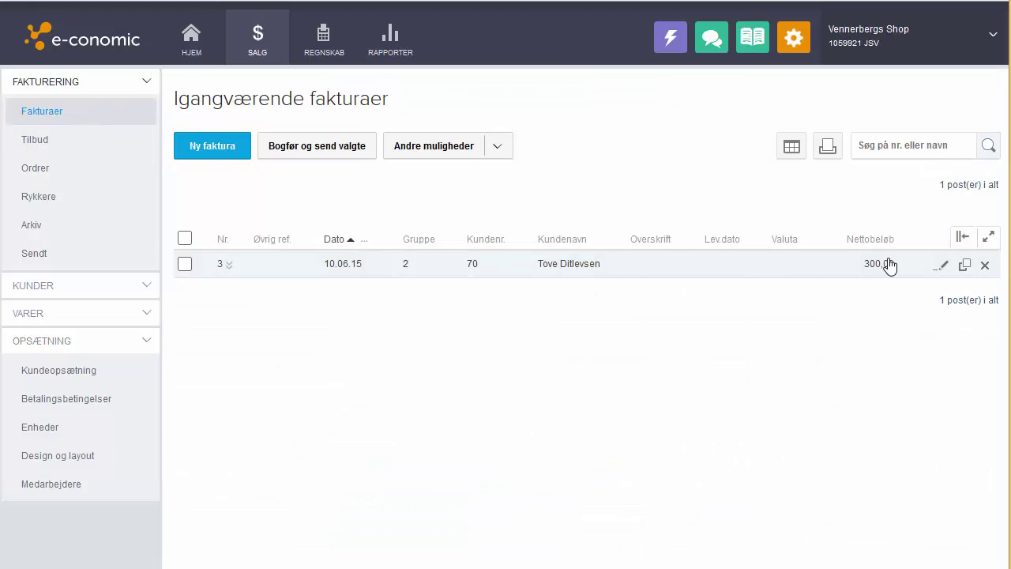
click(943, 269)
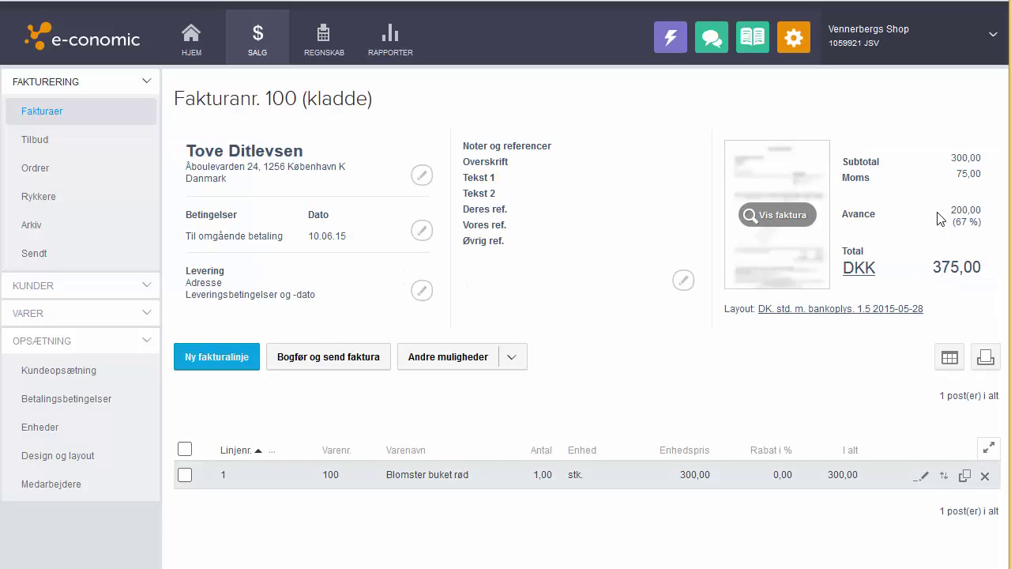
click(797, 223)
drag(598, 110, 502, 7)
drag(623, 536, 932, 471)
scroll(849, 388, down, 1)
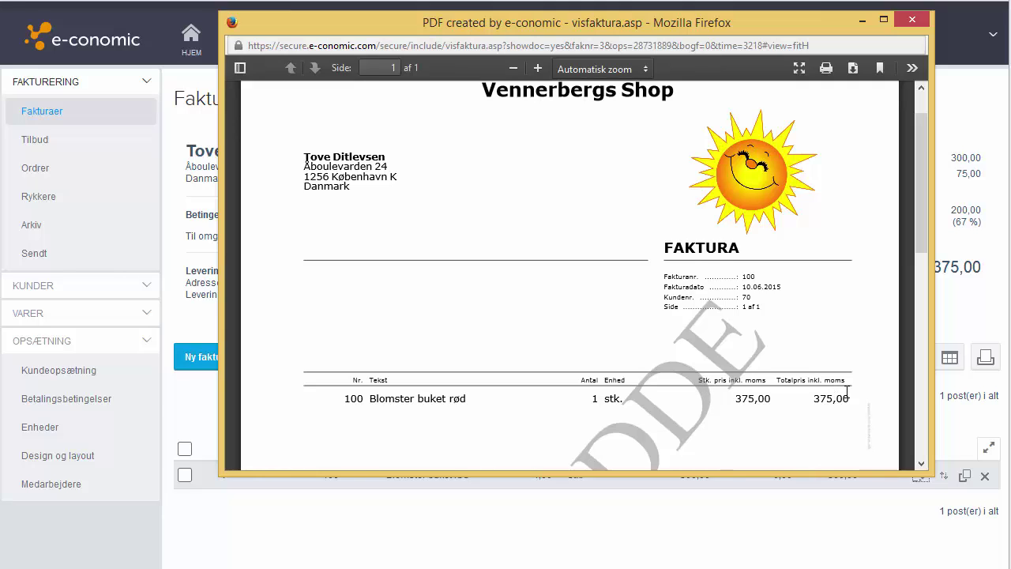
scroll(808, 297, down, 3)
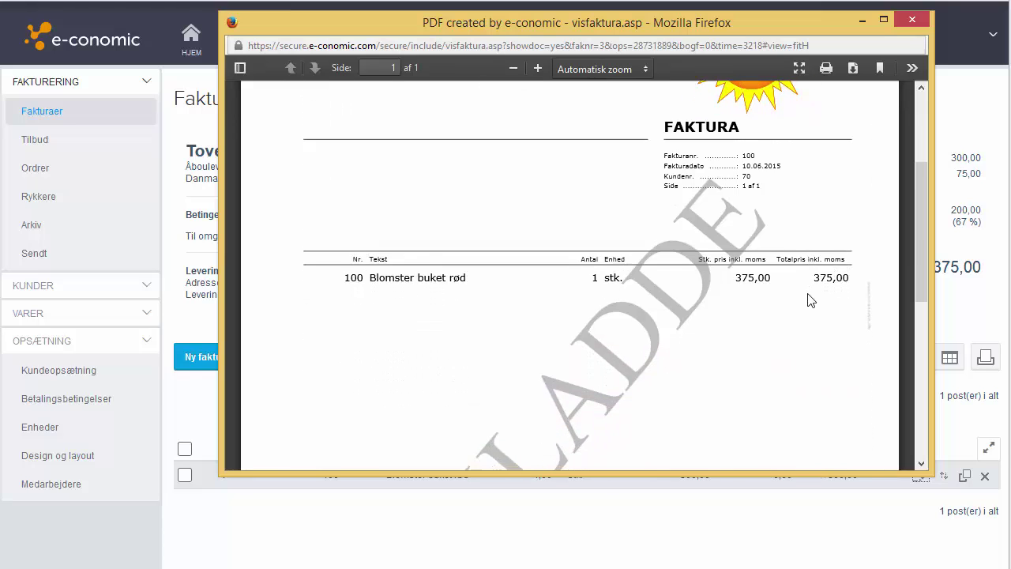
scroll(808, 298, down, 5)
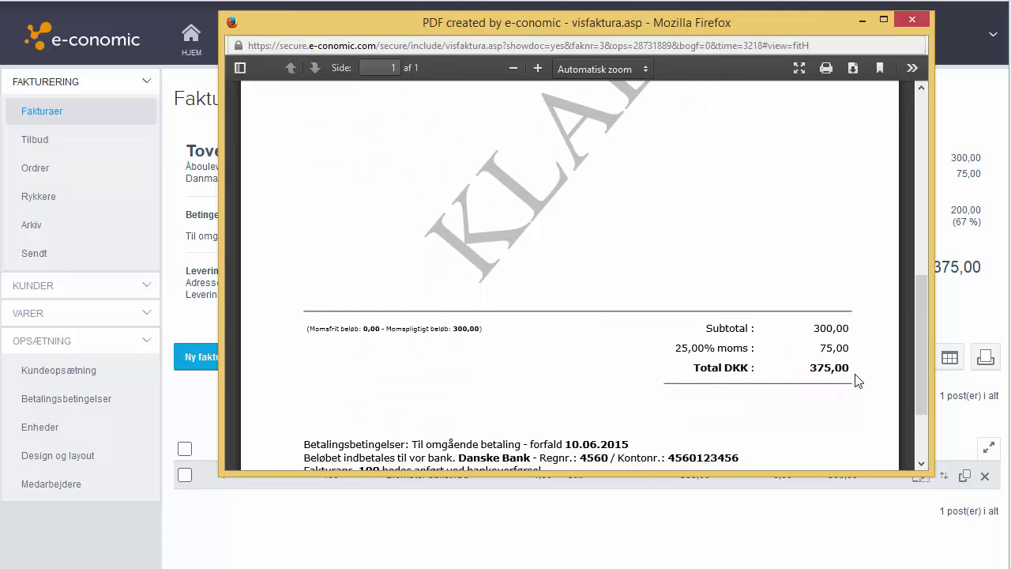
scroll(844, 389, down, 1)
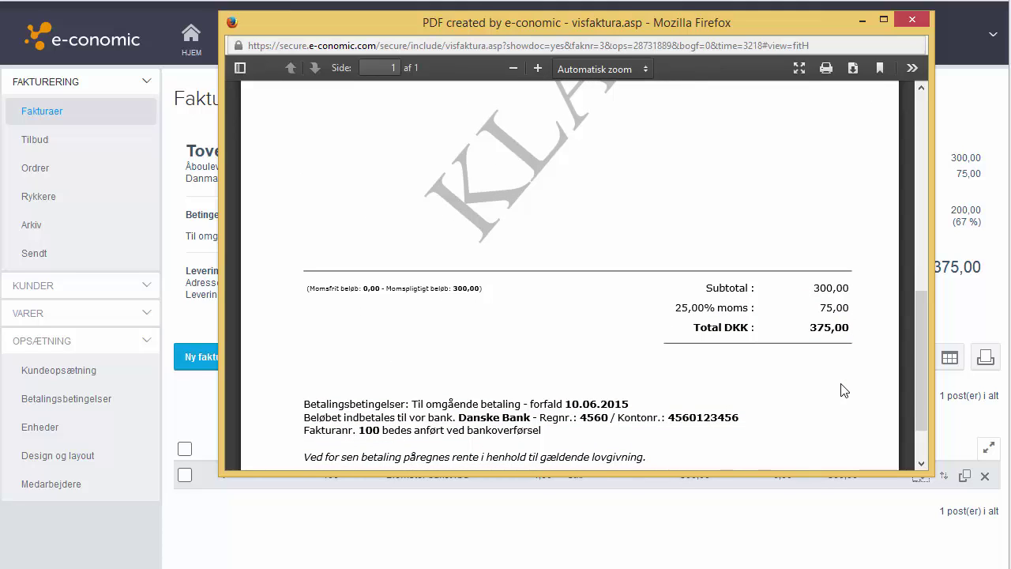